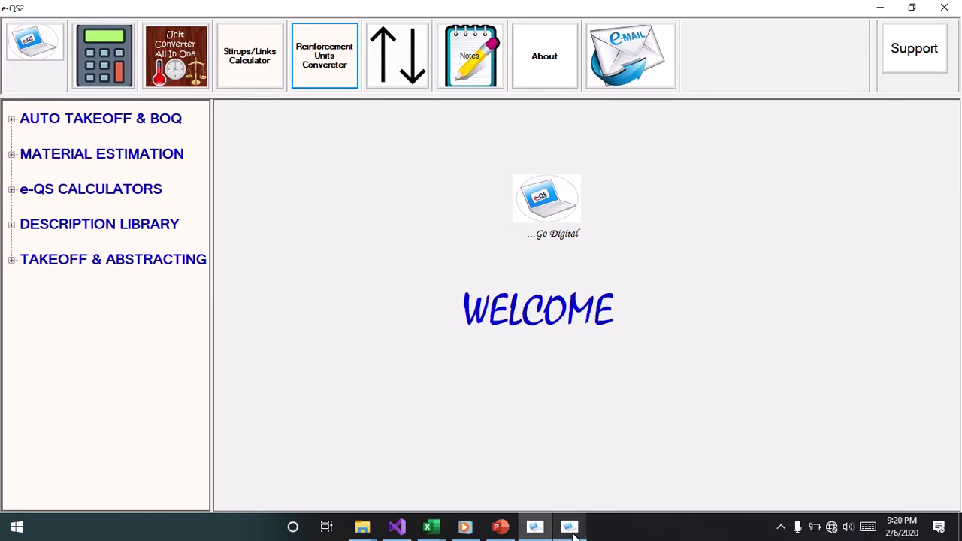
- Switch to the e-QS2 window with the project materials and upload the DUPLEX PROJECT BOQ workbook as the bill of quantities
left_click(571, 528)
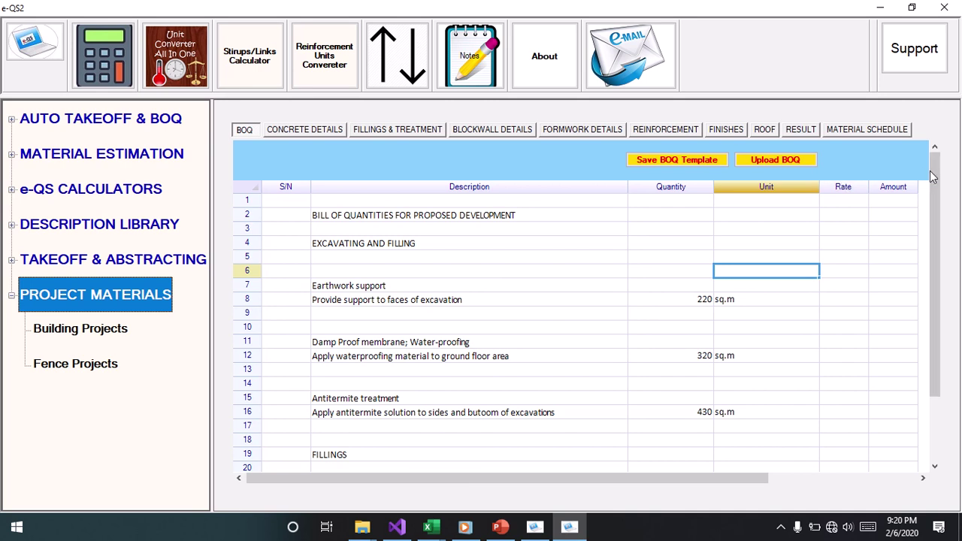
left_click_drag(935, 179, 944, 156)
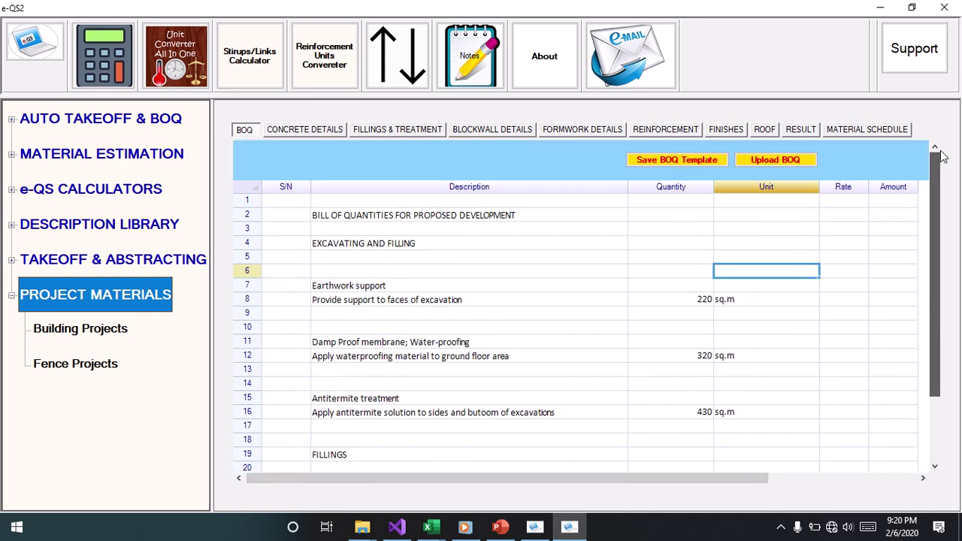
left_click_drag(670, 275, 671, 276)
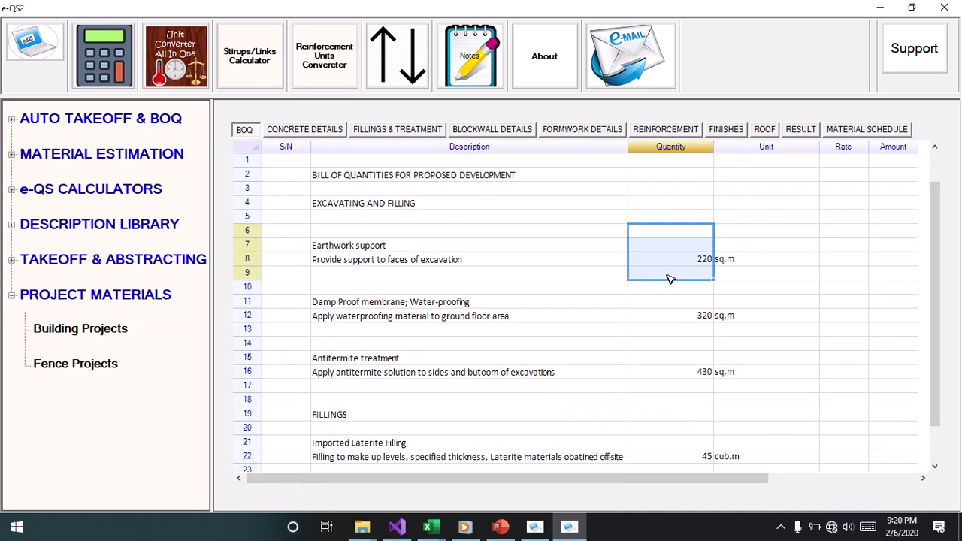
left_click(932, 167)
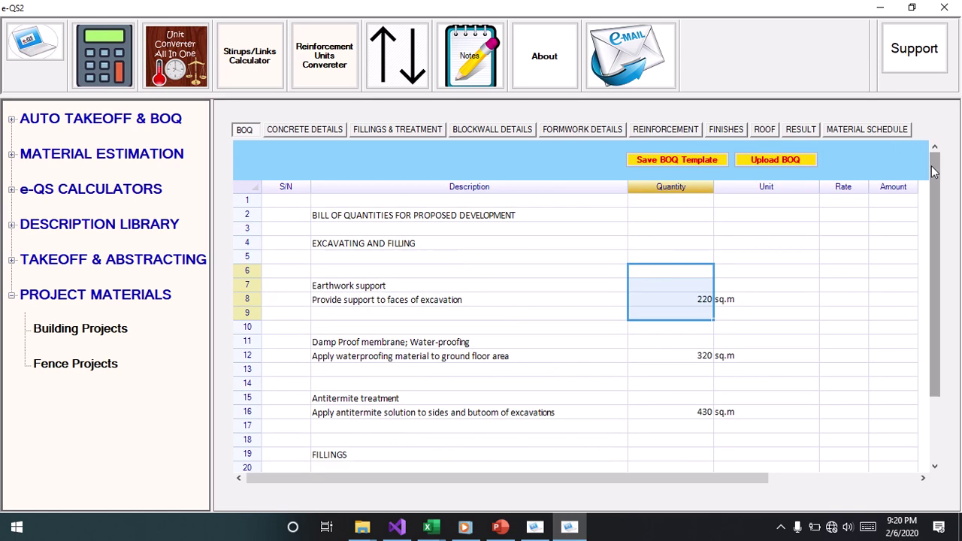
left_click(691, 243)
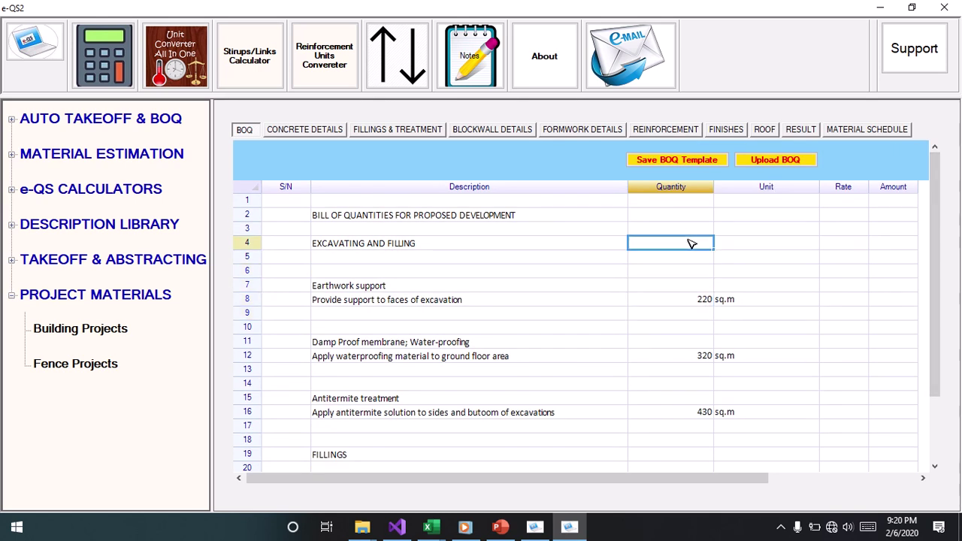
left_click(777, 161)
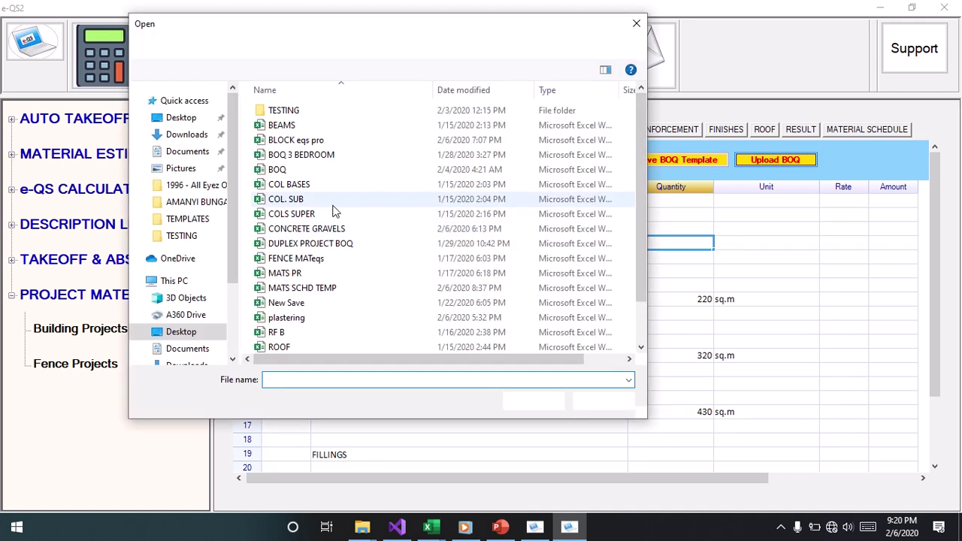
double_click(328, 245)
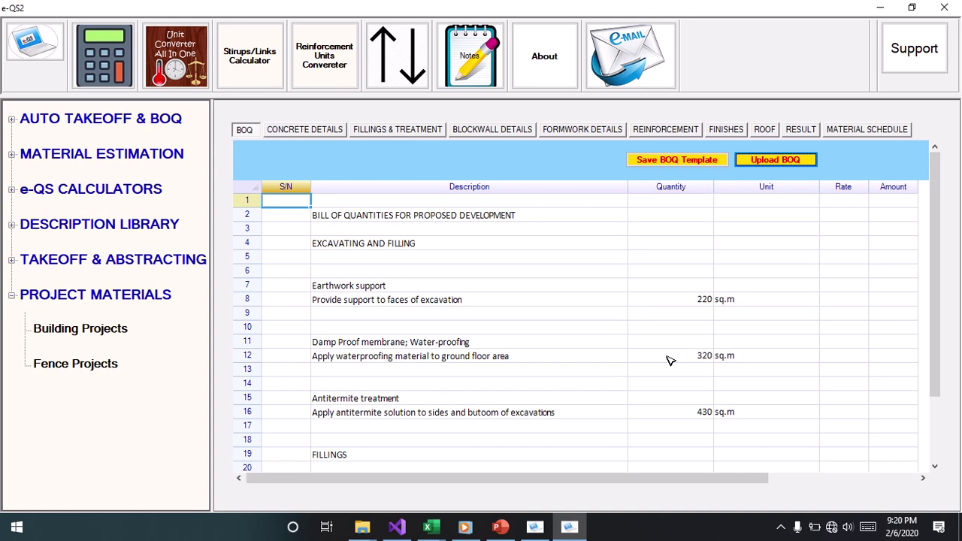
- Review the uploaded bill of quantities from the excavation and filling items to the superstructure frame items
left_click_drag(670, 361, 670, 361)
left_click(429, 277)
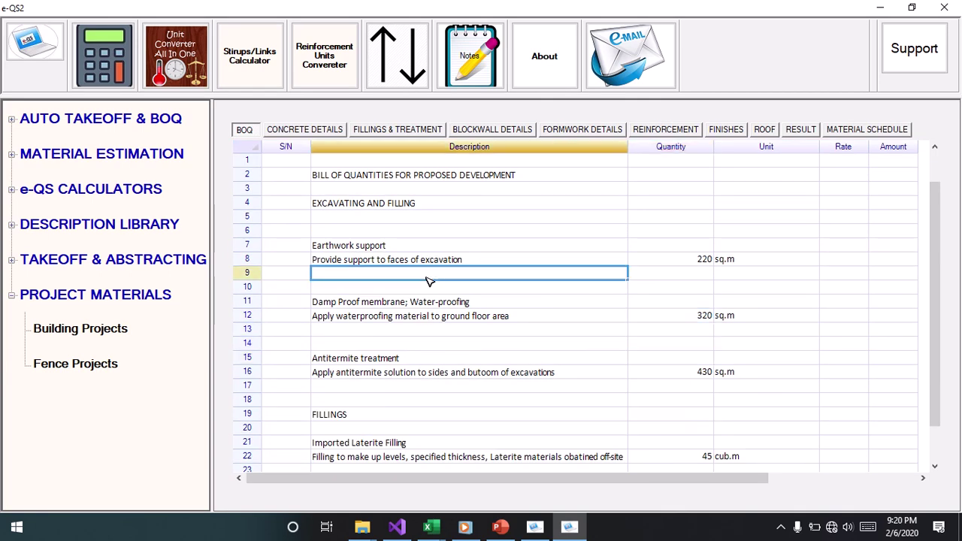
key("Down")
key("Down")
key("Down")
key("Down")
key("Down")
key("Down")
key("Down")
key("Down")
key("Down")
key("Down")
key("Down")
key("Down")
key("Down")
key("Down")
key("Down")
key("Down")
key("Down")
key("Down")
key("Down")
key("Down")
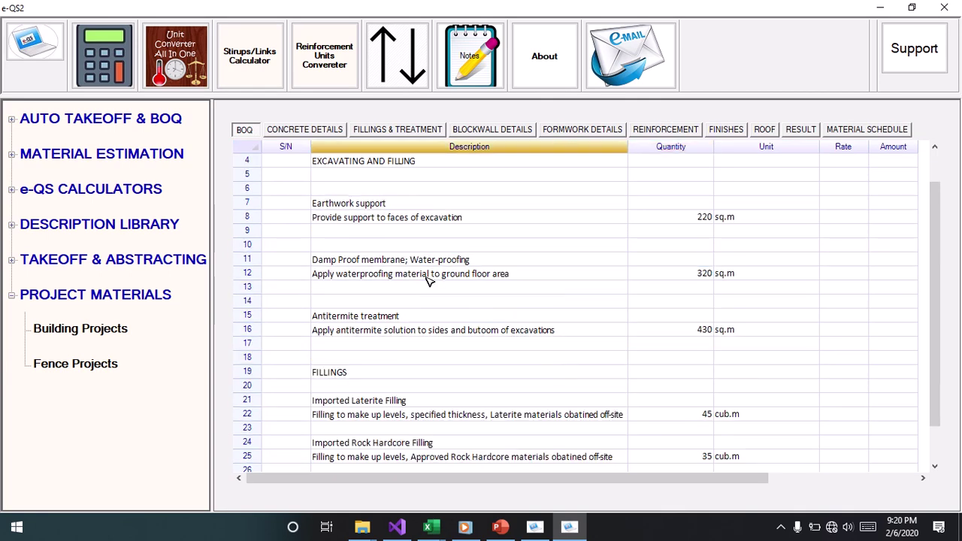
scroll(429, 281, "down", 13)
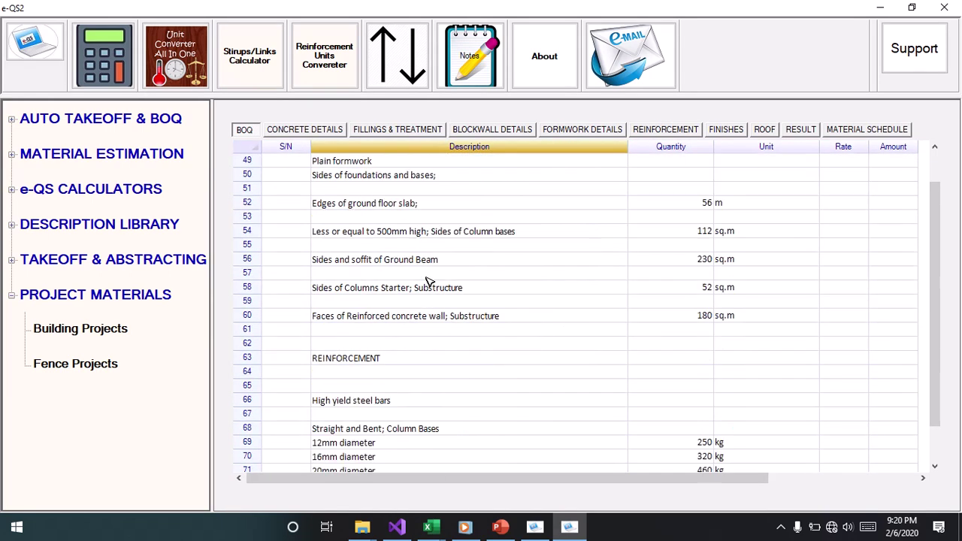
scroll(428, 280, "down", 13)
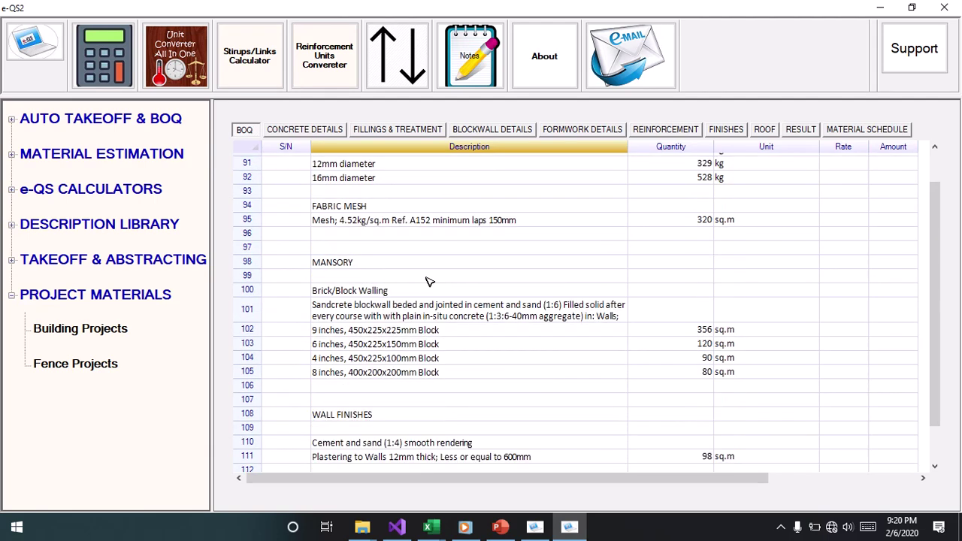
scroll(429, 282, "down", 11)
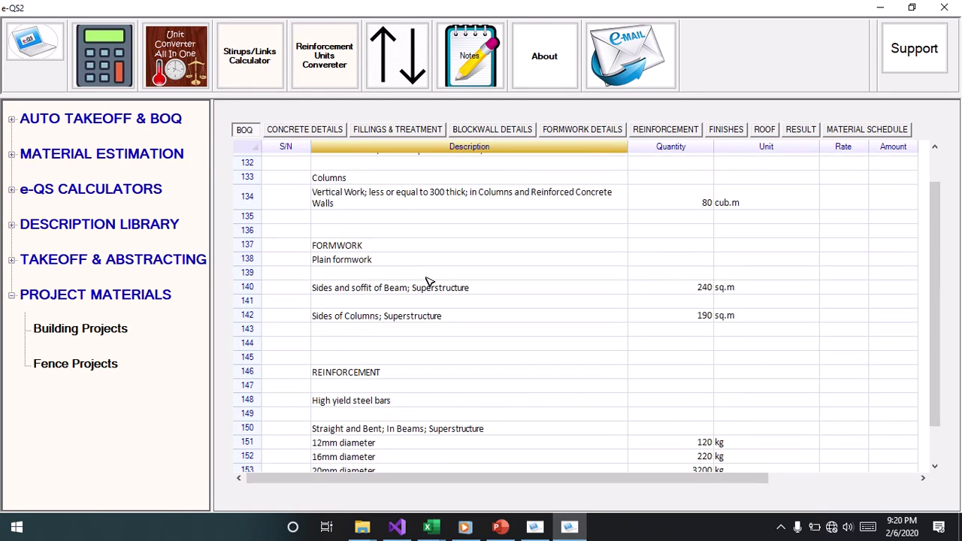
key("Up")
key("Up")
key("Up")
key("Up")
key("Up")
key("Up")
key("Up")
key("Up")
key("Up")
key("Up")
key("Up")
key("Up")
key("Up")
key("Up")
key("Up")
key("Up")
key("Up")
key("Up")
key("Up")
key("Up")
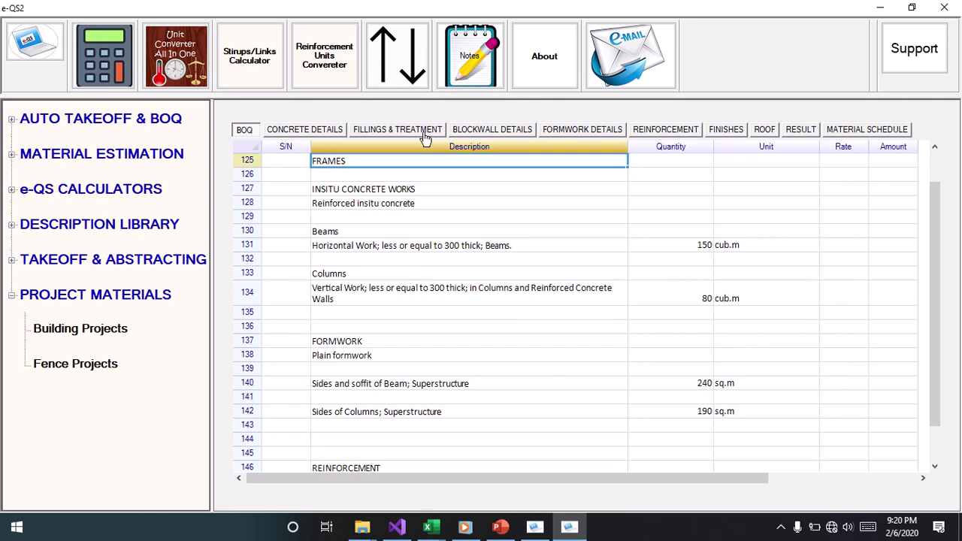
- Open the material schedule and review its laterite, hardcore, anti-termite, damp proof membrane and cement entries
left_click(840, 130)
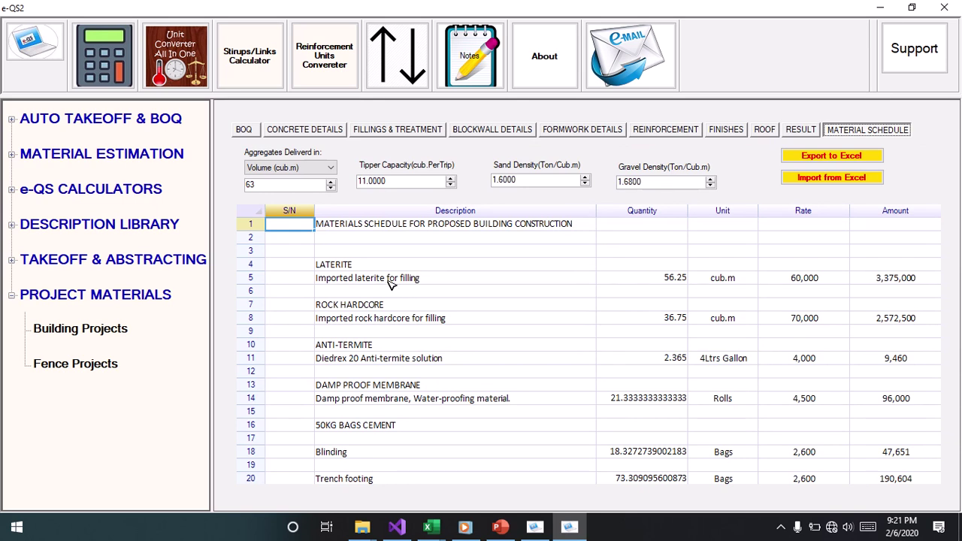
left_click(388, 280)
key("Down")
key("Down")
key("Down")
key("Down")
key("Down")
key("Down")
key("Down")
key("Down")
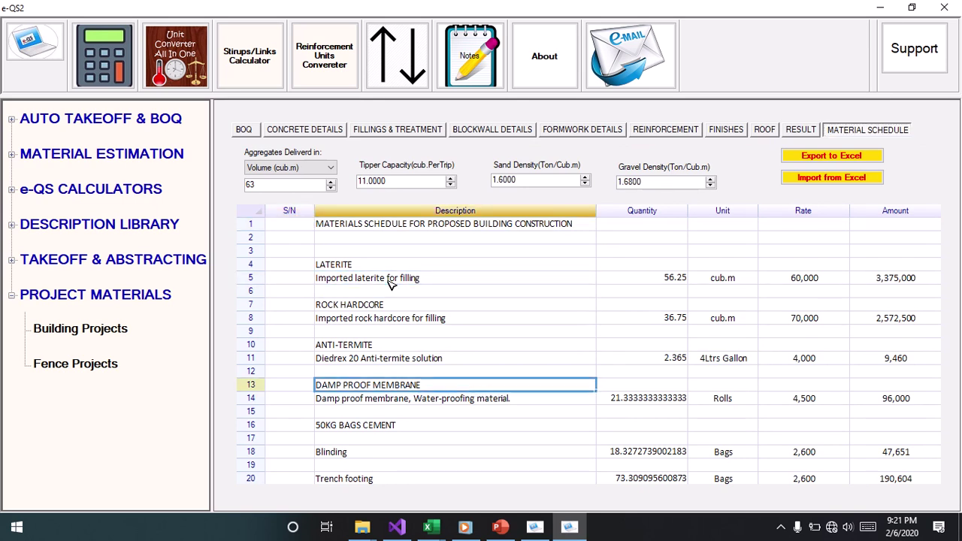
key("Down")
key("Down")
key("Down")
key("Down")
key("Down")
key("Down")
key("Down")
key("Down")
key("Down")
key("Down")
key("Down")
key("Down")
key("Down")
key("Down")
key("Down")
key("Down")
key("Down")
key("Down")
key("Down")
key("Down")
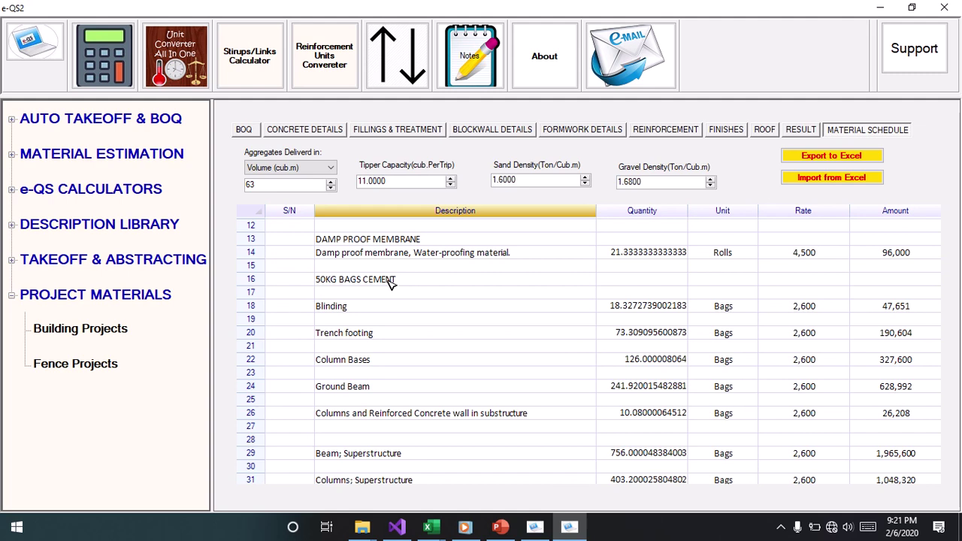
key("Up")
key("Up")
key("Up")
key("Up")
key("Up")
key("Up")
key("Up")
key("Up")
key("Up")
key("Up")
key("Up")
key("Up")
key("Up")
key("Up")
key("Up")
key("Up")
key("Up")
key("Up")
key("Up")
key("Up")
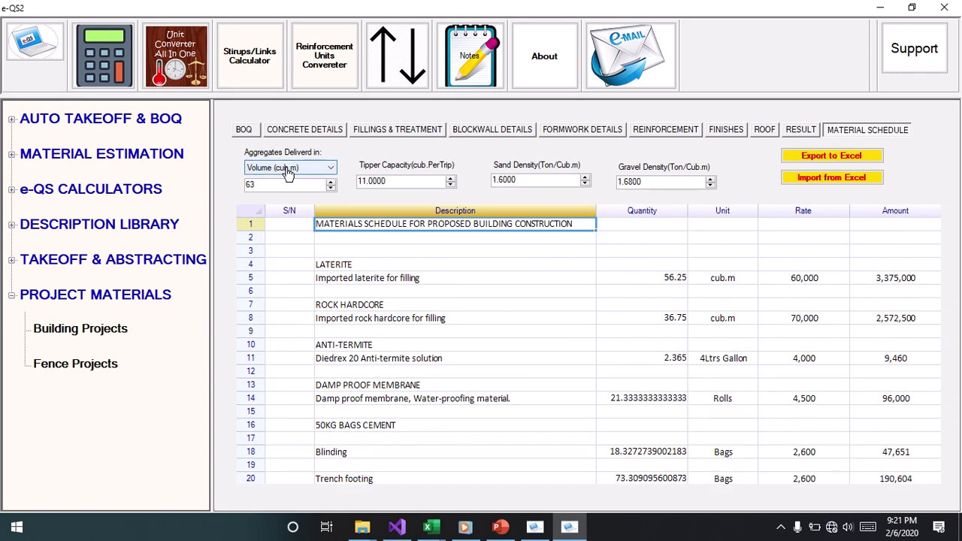
- Set the delivery unit of the imported laterite in row 5 to Tipper (Trips)
left_click_drag(266, 185, 236, 184)
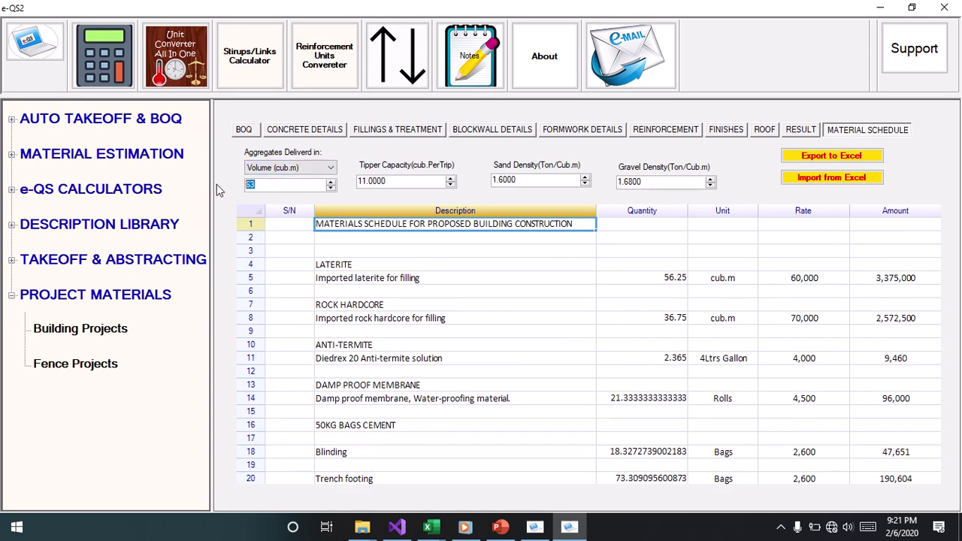
type("5")
left_click(333, 172)
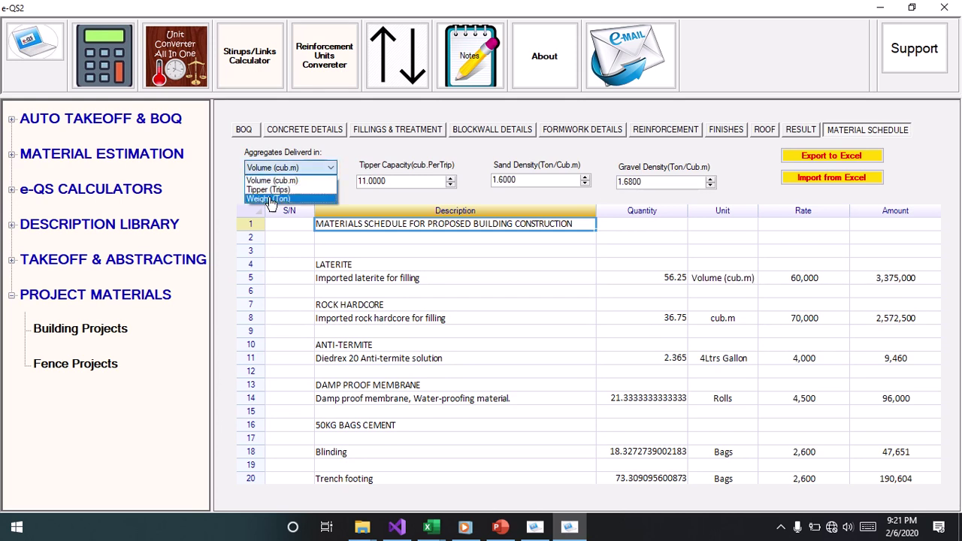
left_click(269, 190)
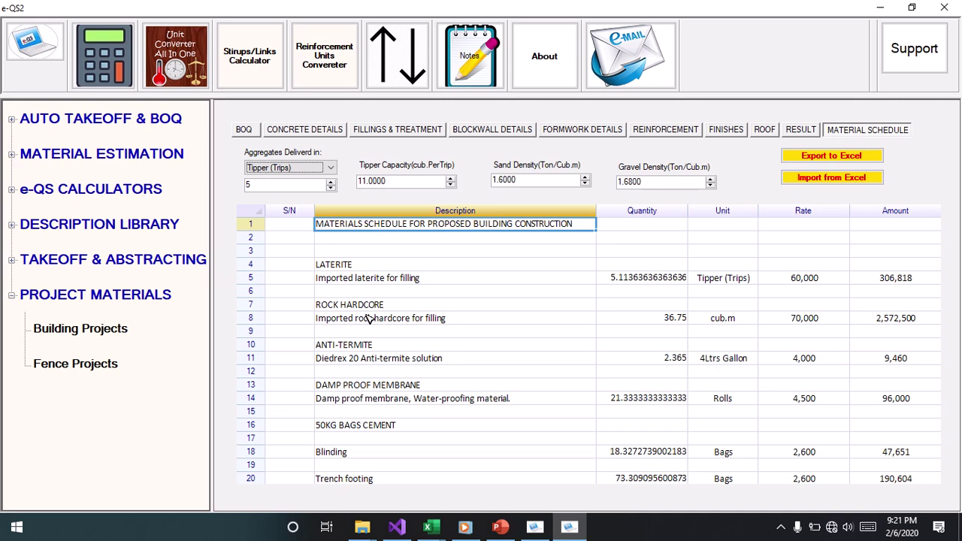
- Apply the Tipper (Trips) delivery unit to the imported rock hardcore in row 8
left_click(238, 278)
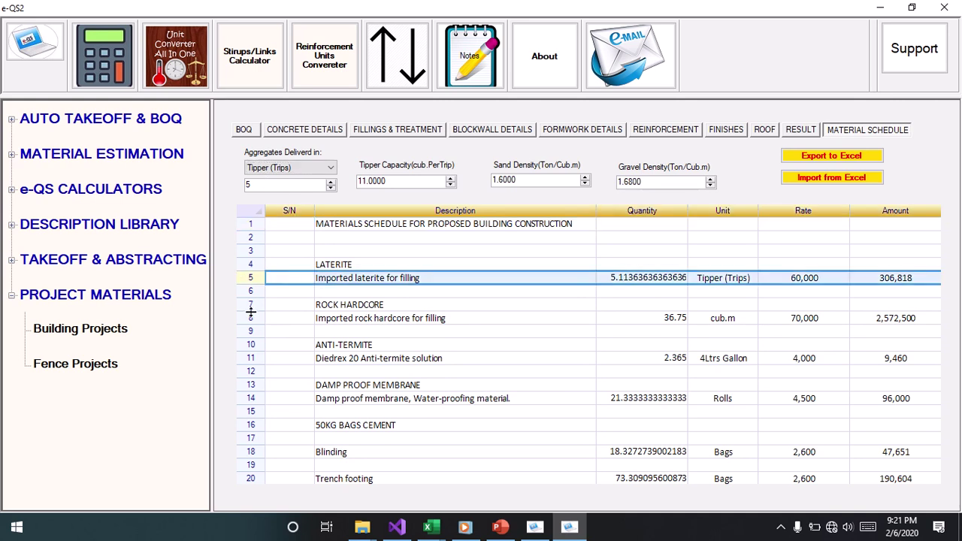
left_click(247, 319)
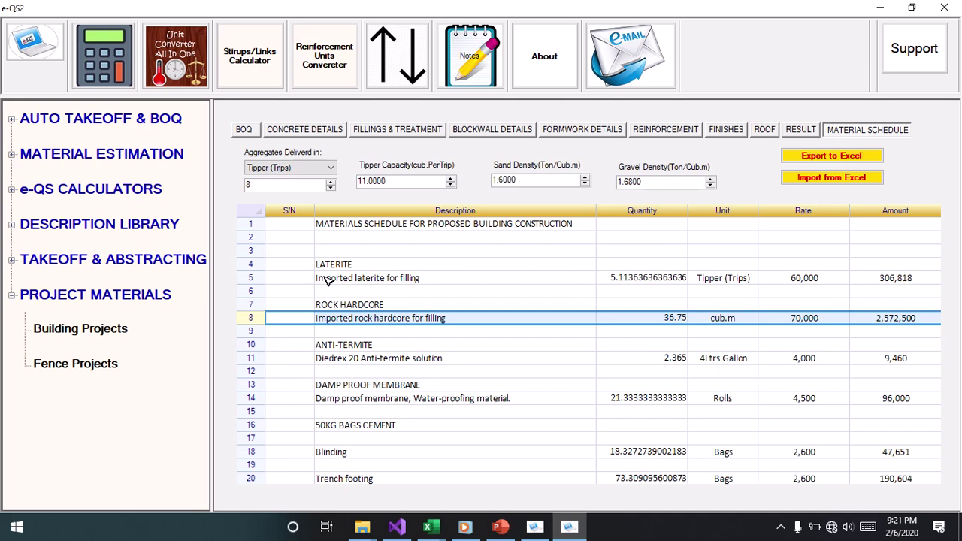
left_click(415, 180)
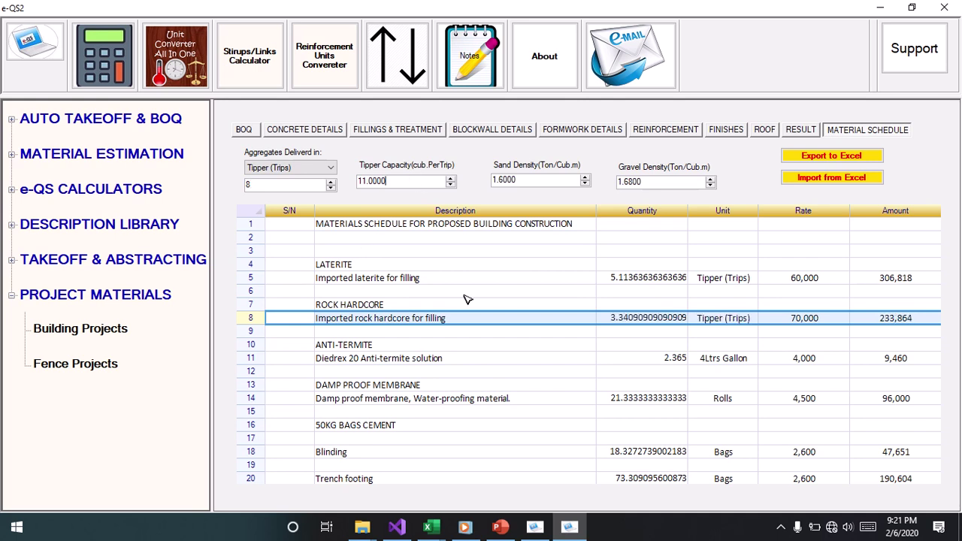
- Examine the cement quantities for blinding, trench footing, column bases and ground beam in the material schedule
left_click(422, 371)
key("Down")
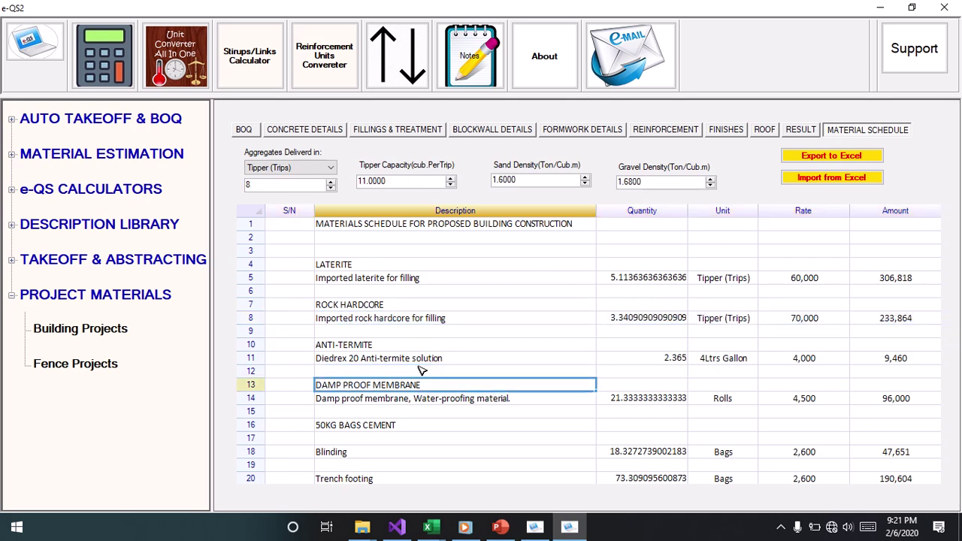
scroll(422, 371, "down", 4)
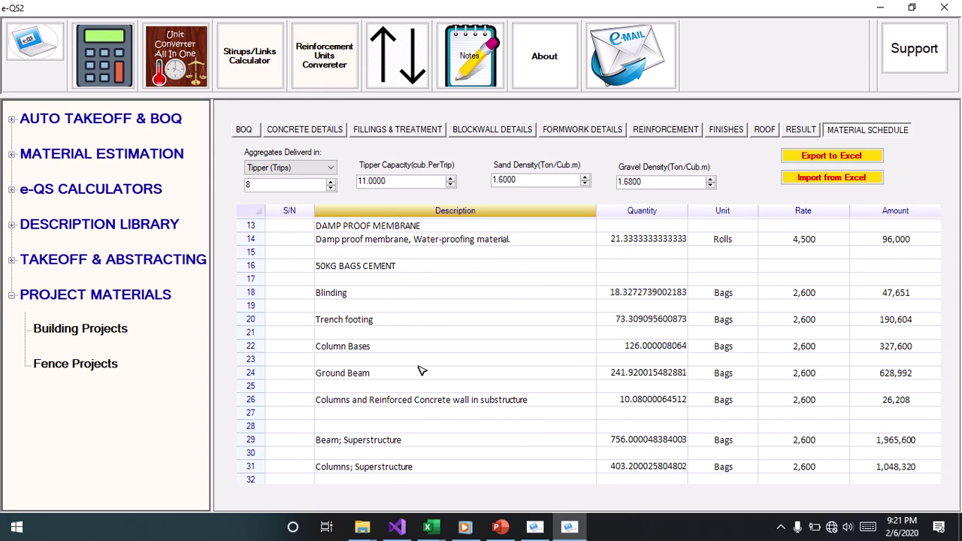
left_click(422, 372)
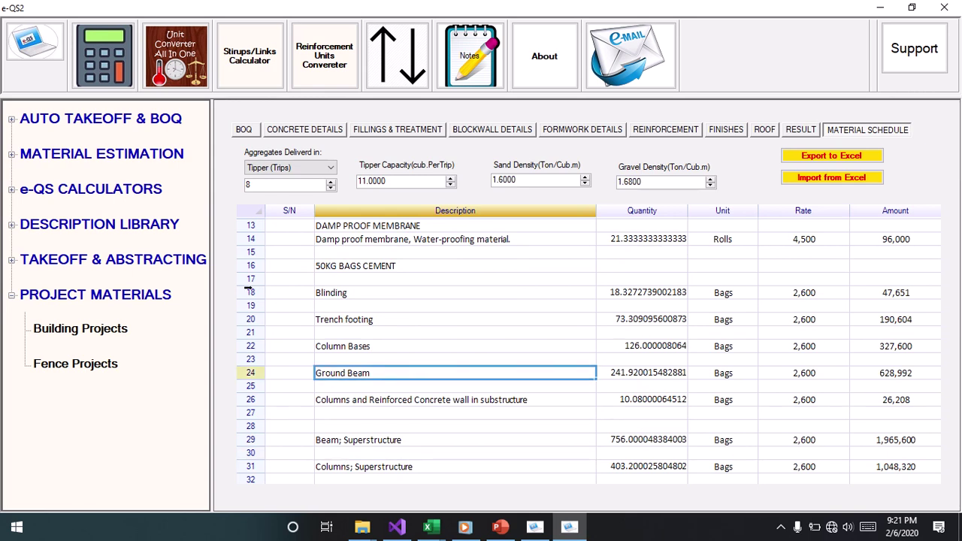
left_click(249, 292)
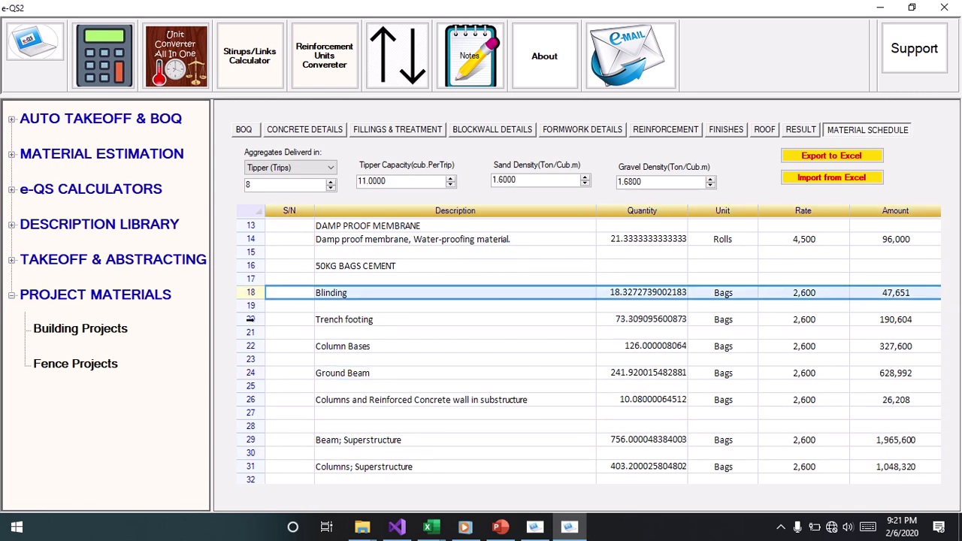
left_click(250, 319)
left_click(250, 346)
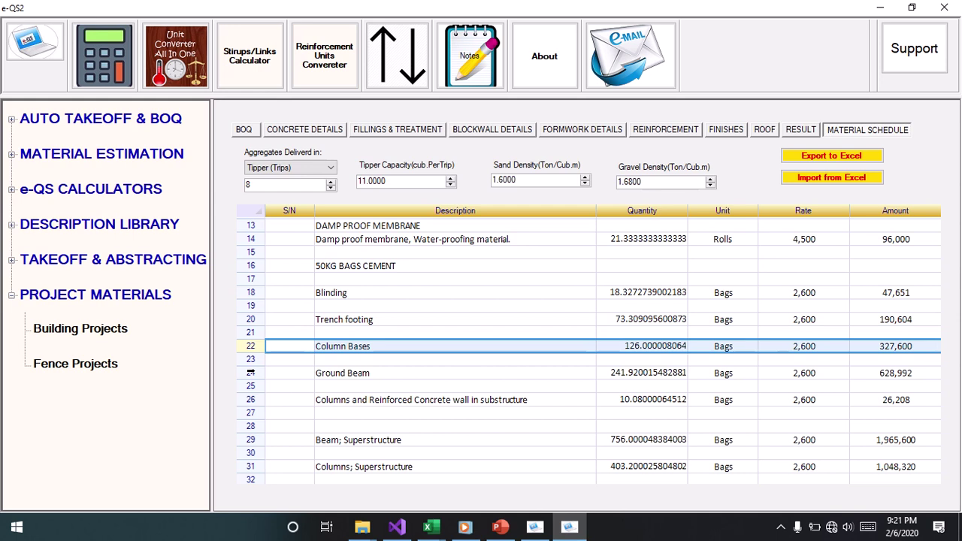
left_click(250, 372)
- Examine the cement entries for the superstructure beams and columns in the material schedule
left_click(435, 430)
key("Down")
key("Down")
key("Down")
key("Down")
key("Down")
key("Down")
key("Down")
key("Down")
key("Down")
key("Down")
key("Down")
key("Down")
key("Down")
key("Down")
key("Down")
key("Down")
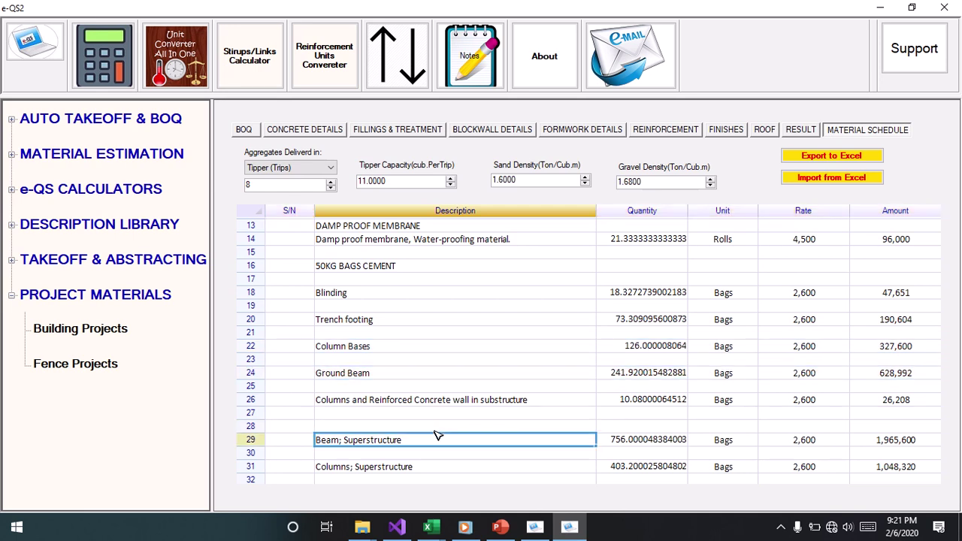
scroll(438, 436, "down", 2)
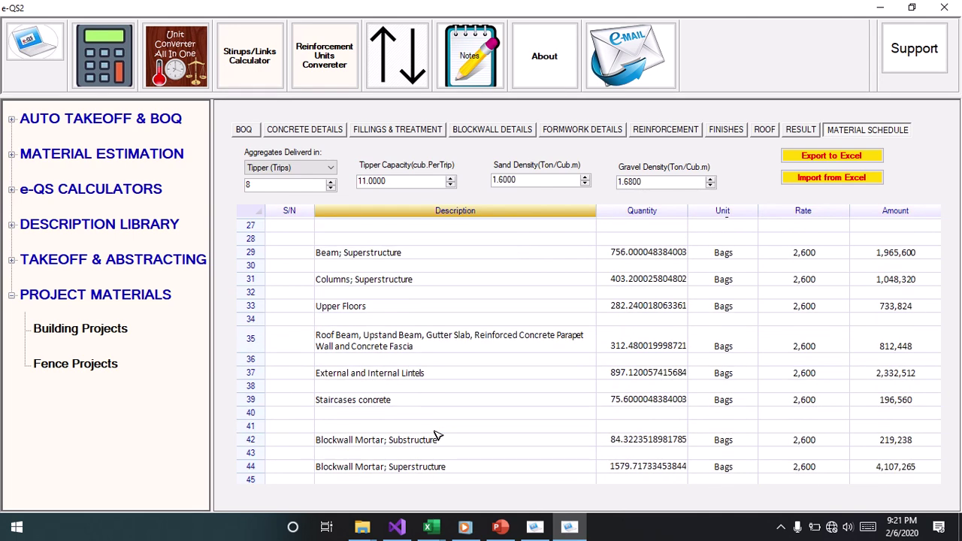
left_click(250, 252)
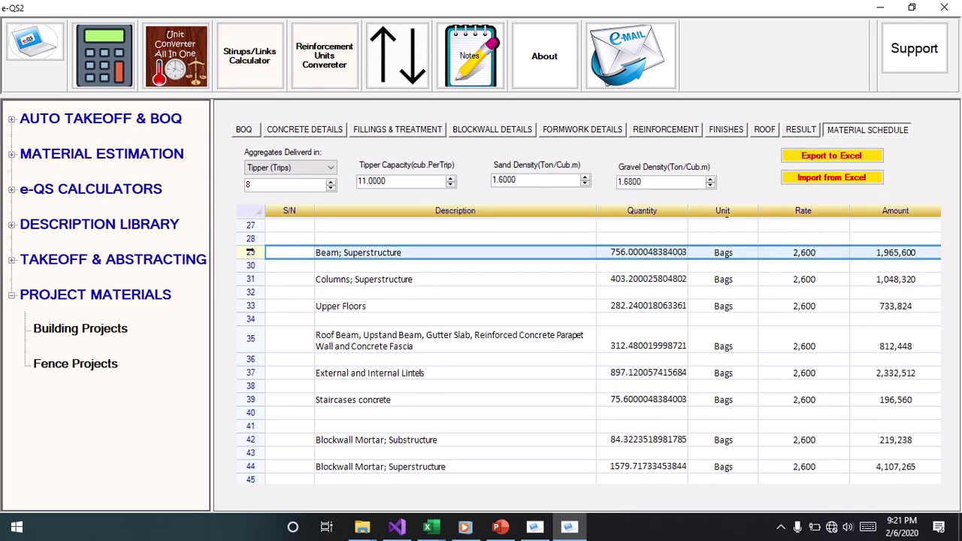
left_click(250, 279)
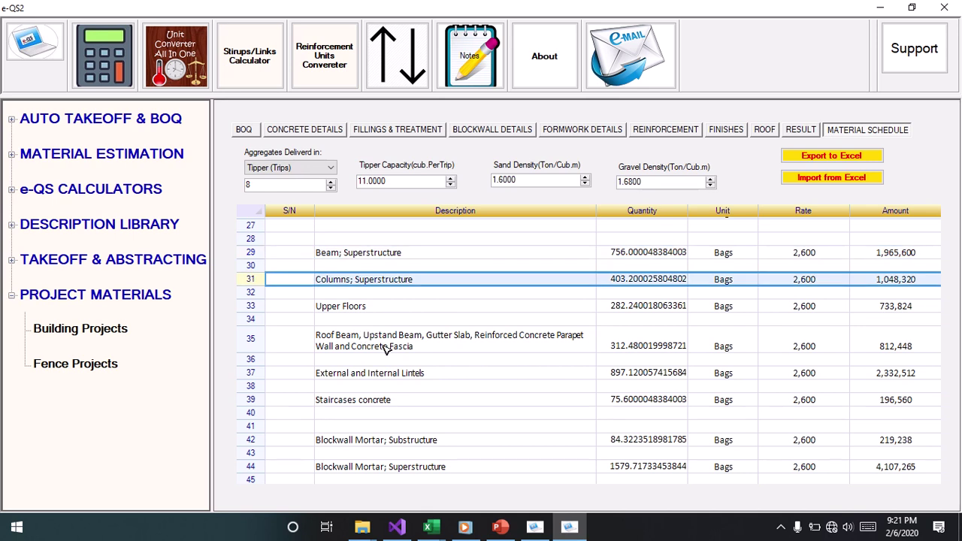
- Review the remaining schedule entries from upper floors, mortar and plastering cement through POP works to the sand items
left_click(386, 350)
key("Down")
key("Down")
key("Down")
key("Down")
key("Down")
key("Down")
key("Down")
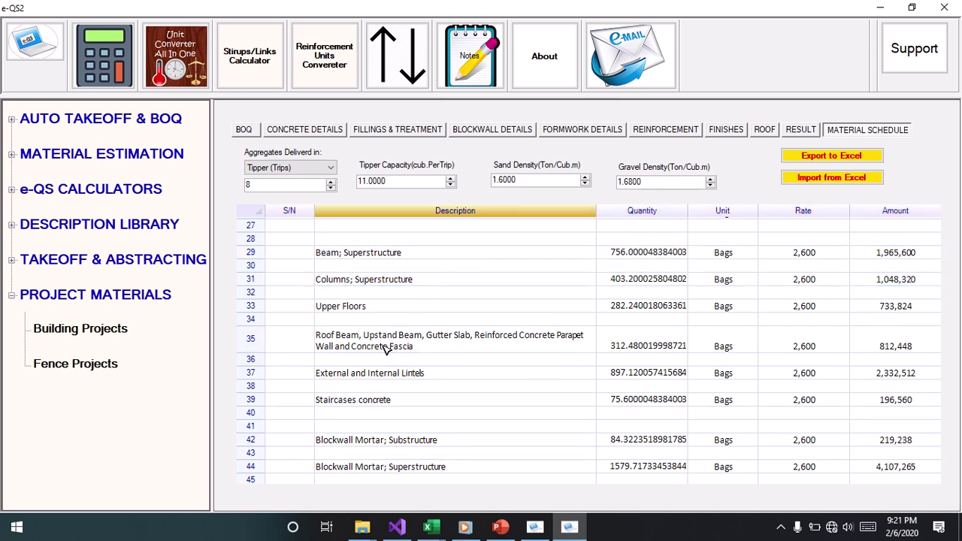
scroll(386, 350, "down", 4)
scroll(386, 351, "down", 6)
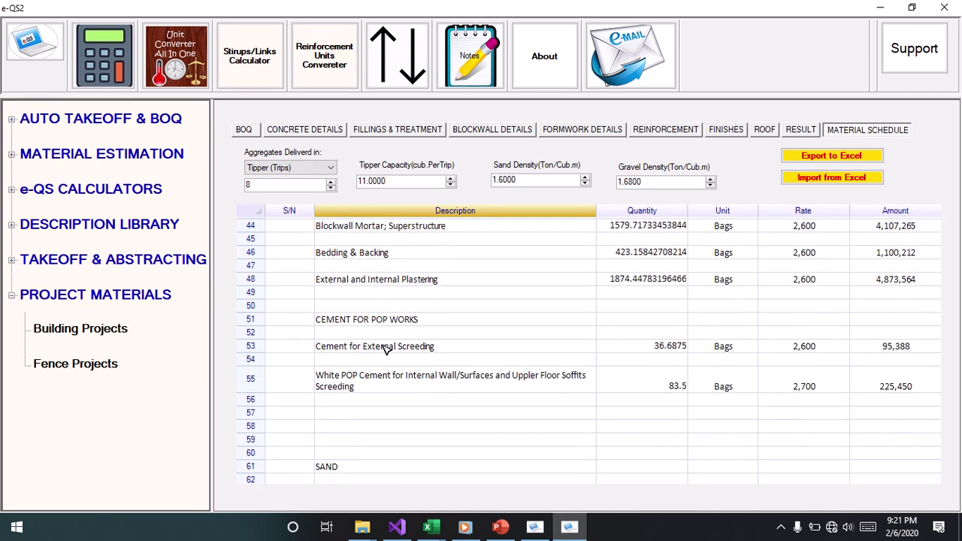
scroll(386, 351, "down", 2)
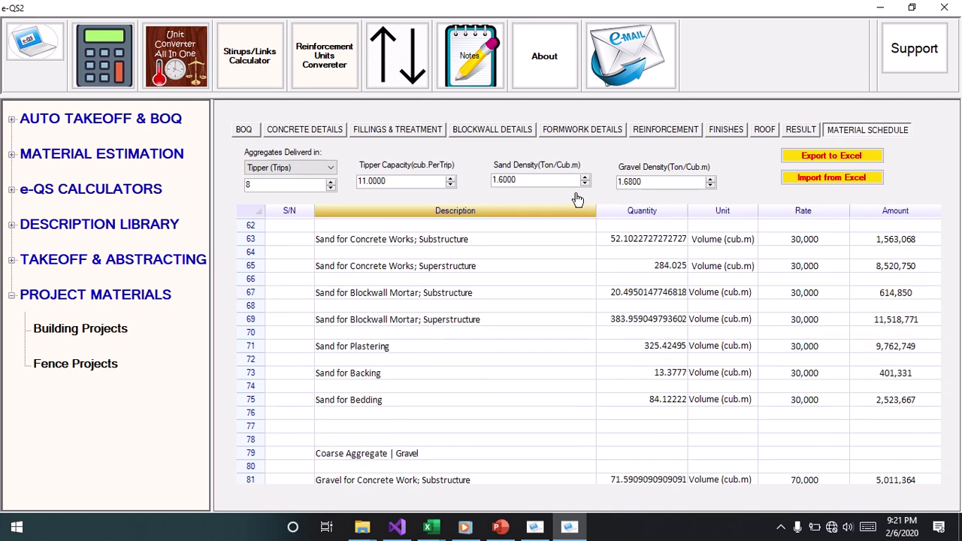
- Apply the Tipper (Trips) delivery unit to the sand for substructure concrete works in row 63
left_click(632, 242)
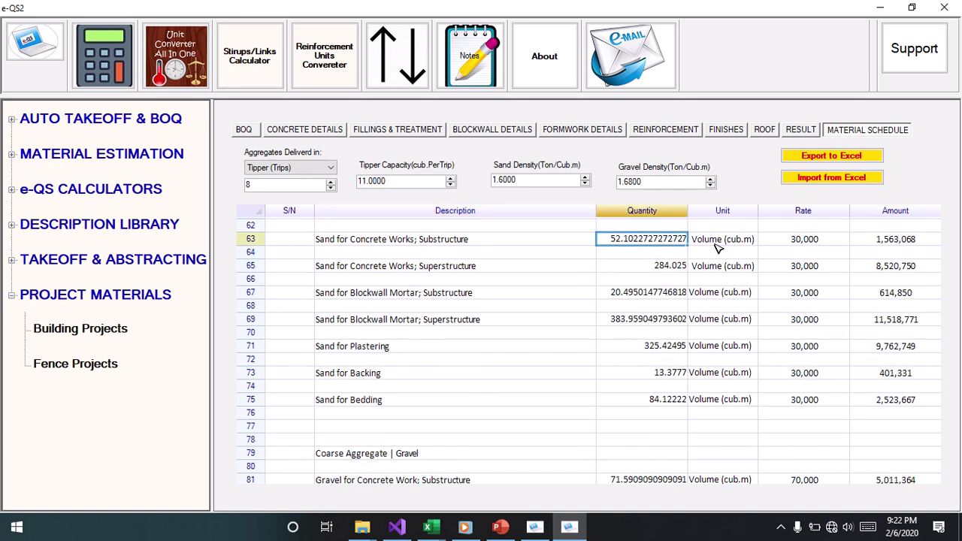
left_click(719, 242)
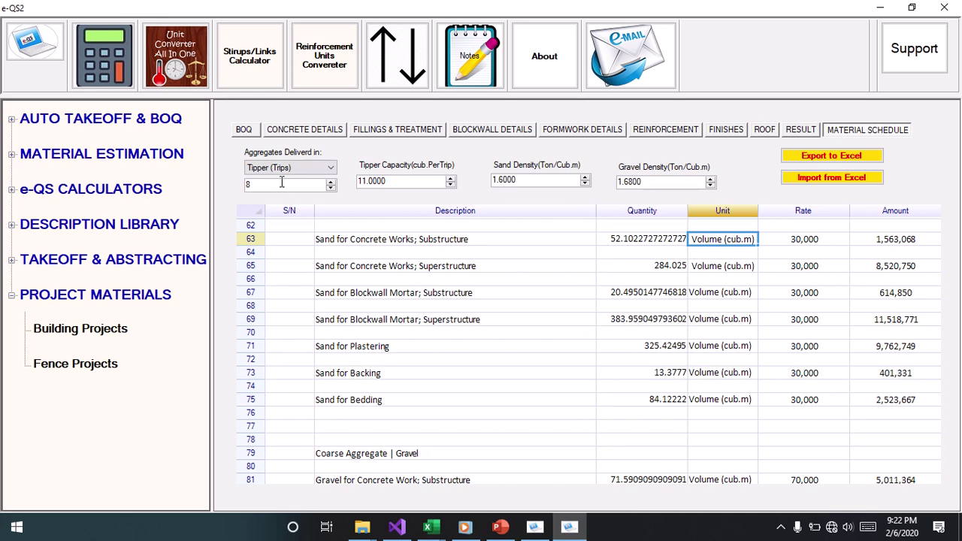
left_click_drag(282, 182, 116, 193)
type("63")
left_click(431, 181)
- Apply the Tipper (Trips) delivery unit to the remaining sand items from row 65 through row 75
left_click(330, 183)
left_click(331, 183)
left_click(331, 183)
left_click(331, 183)
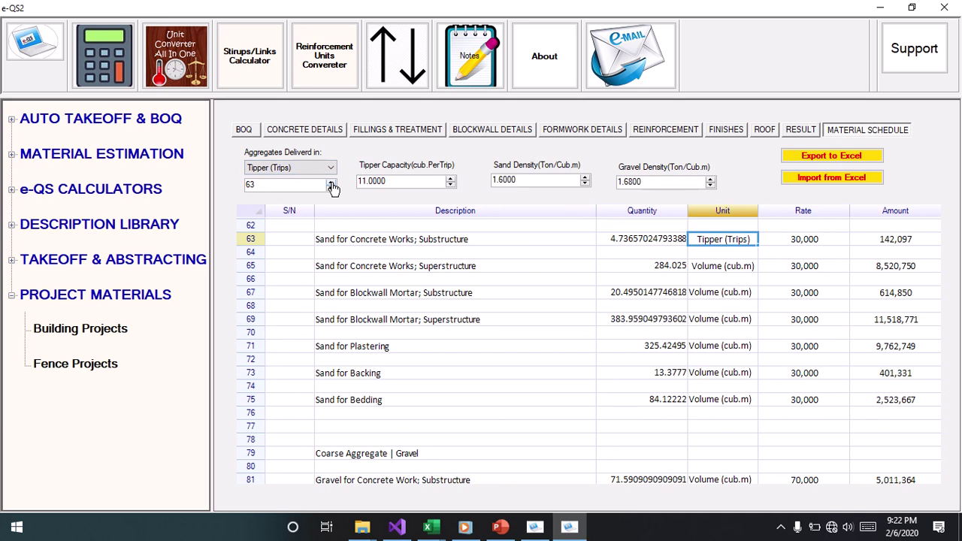
left_click(330, 182)
left_click(331, 183)
left_click(331, 182)
left_click(331, 183)
left_click(331, 183)
left_click(331, 183)
left_click(331, 183)
left_click(331, 183)
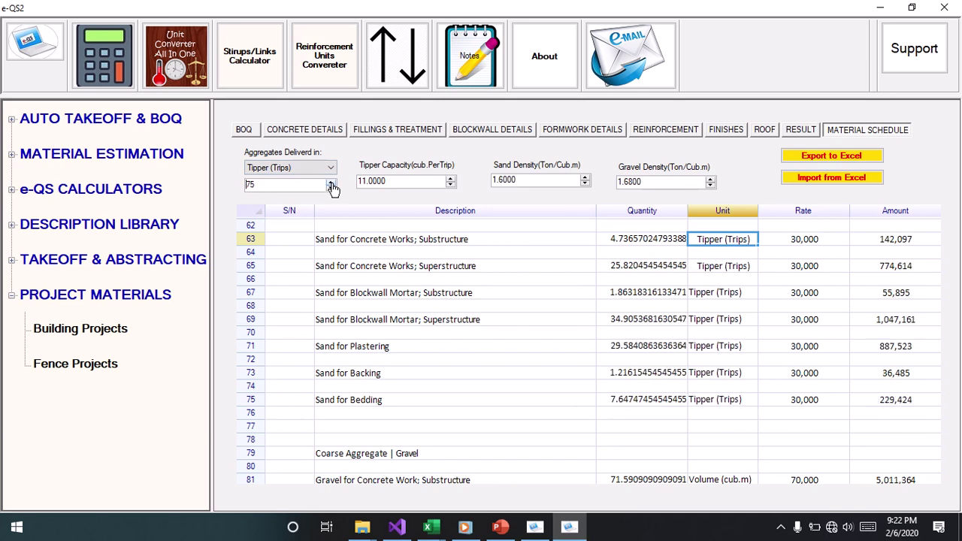
- Apply the Tipper (Trips) delivery unit to the substructure and superstructure concrete gravel in rows 81 and 83
left_click(608, 411)
key("Down")
key("Down")
key("Down")
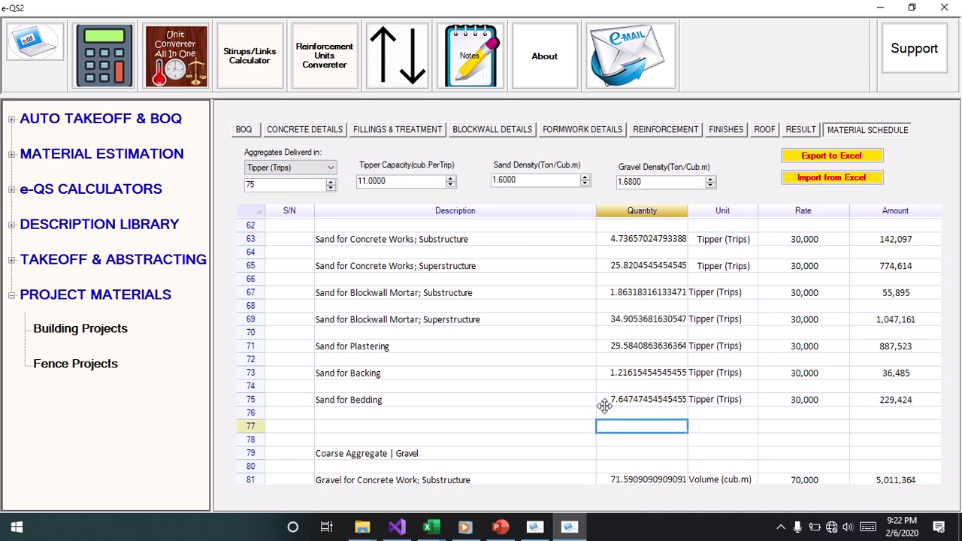
scroll(606, 406, "down", 5)
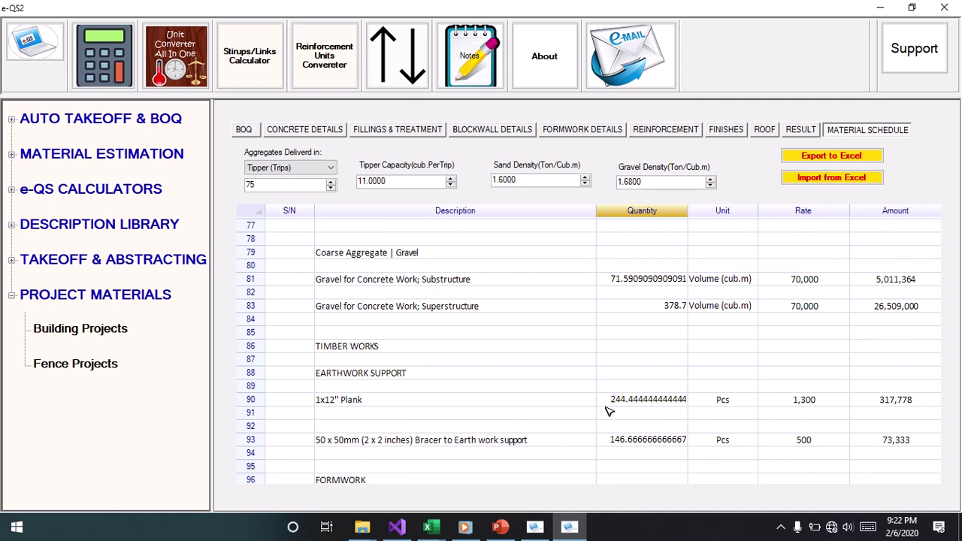
left_click_drag(261, 187, 163, 191)
type("81")
left_click_drag(383, 182, 383, 182)
double_click(331, 182)
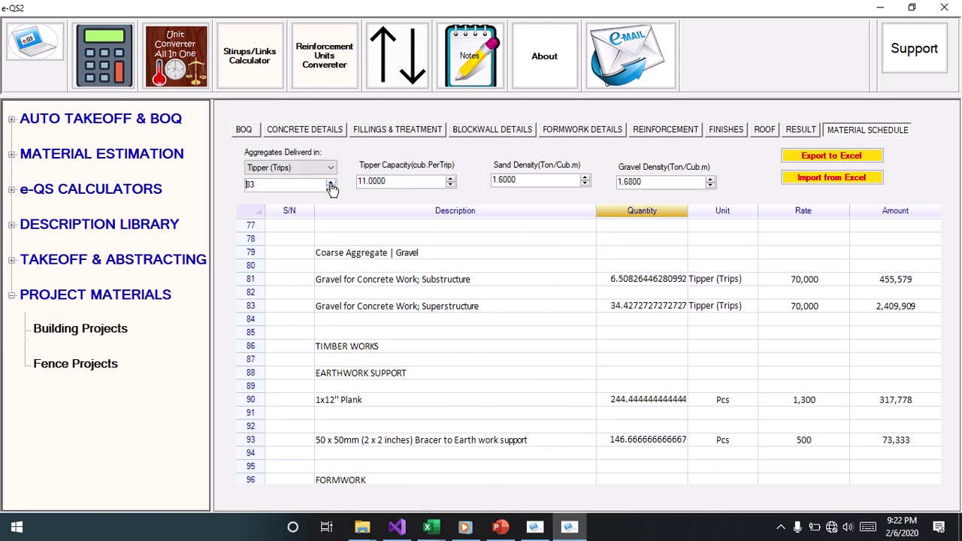
- Review the schedule from the timber works through formwork, roof timber, reinforcement and blockwall to the paint items
left_click(392, 321)
key("Down")
key("Down")
key("Down")
key("Down")
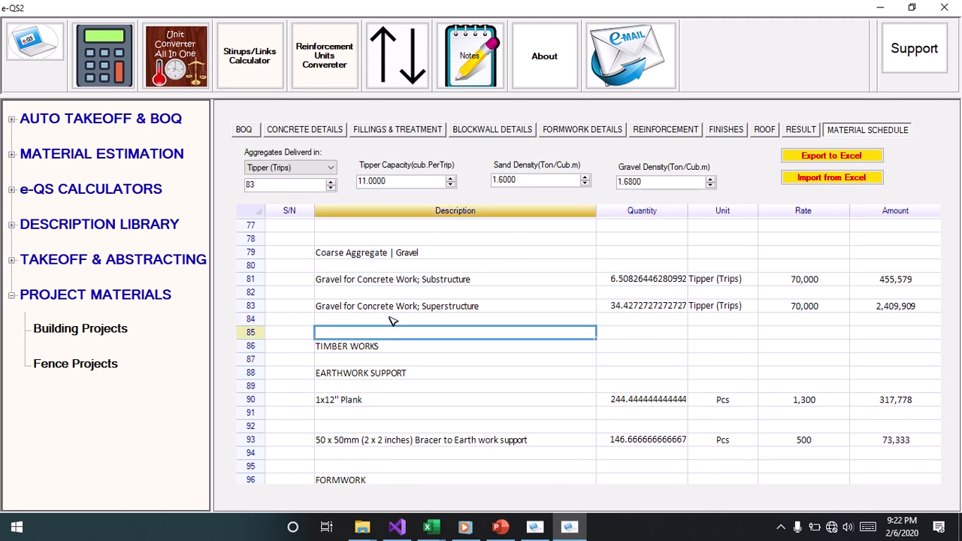
scroll(391, 320, "down", 8)
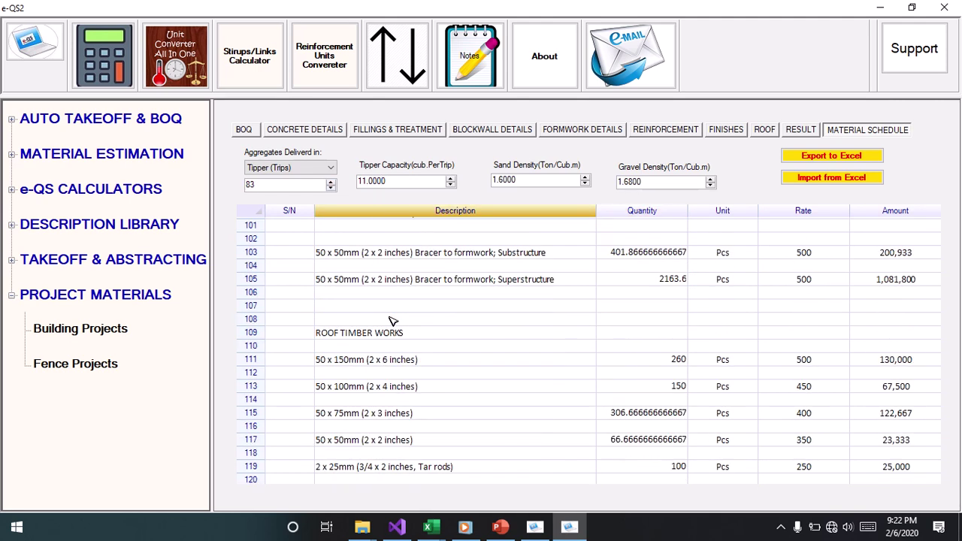
scroll(391, 320, "down", 10)
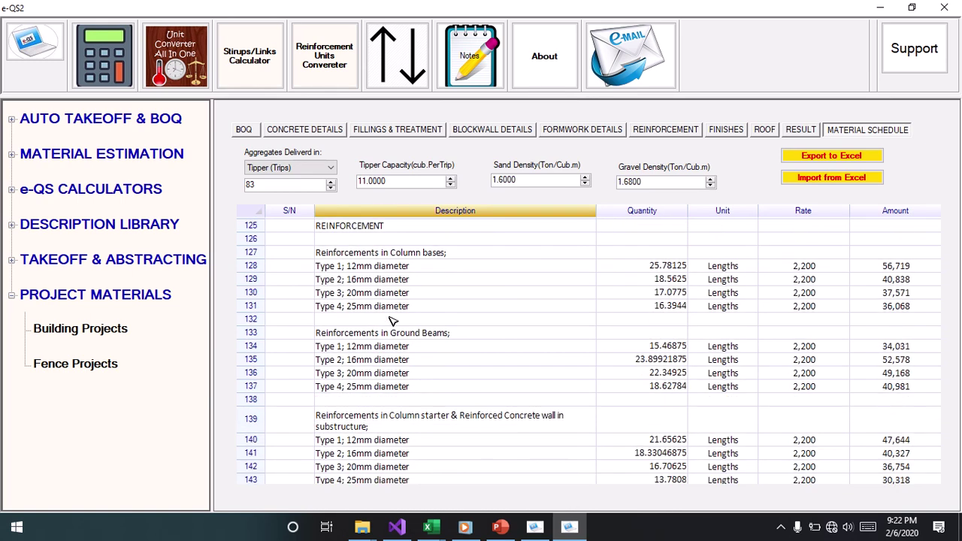
scroll(391, 321, "down", 6)
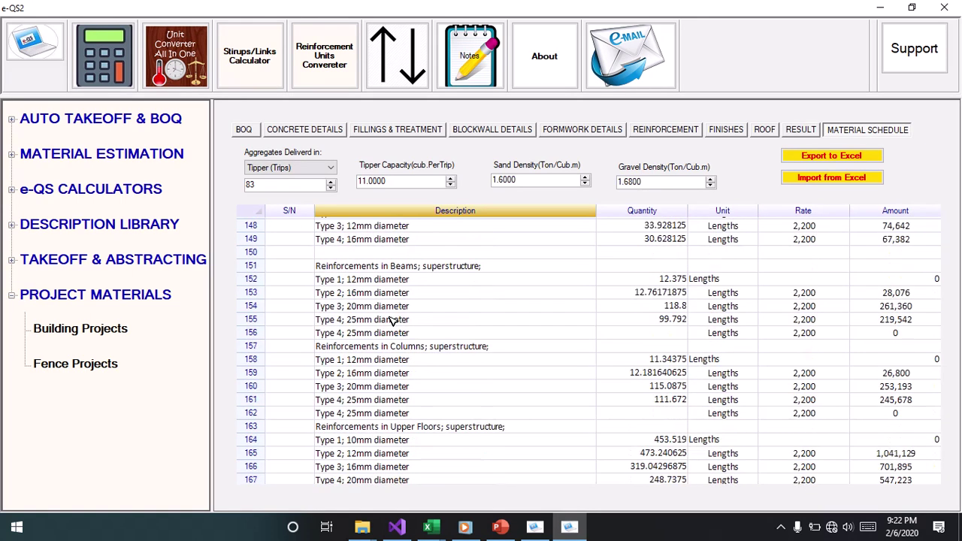
scroll(391, 321, "down", 11)
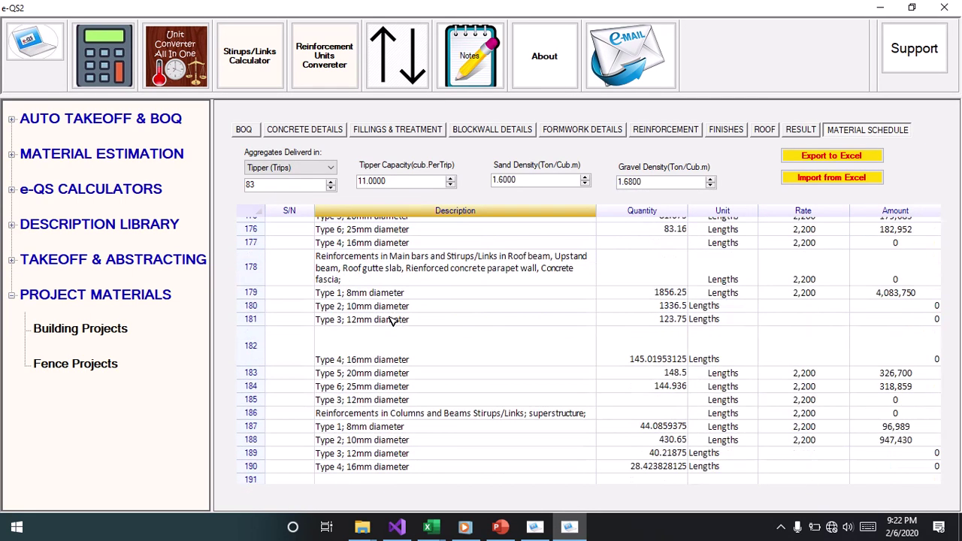
scroll(391, 321, "down", 10)
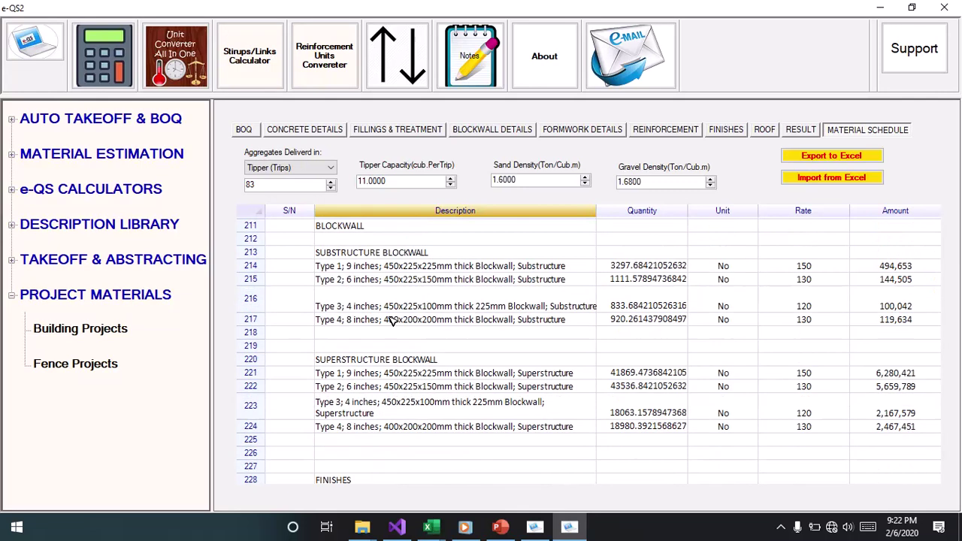
scroll(391, 321, "down", 6)
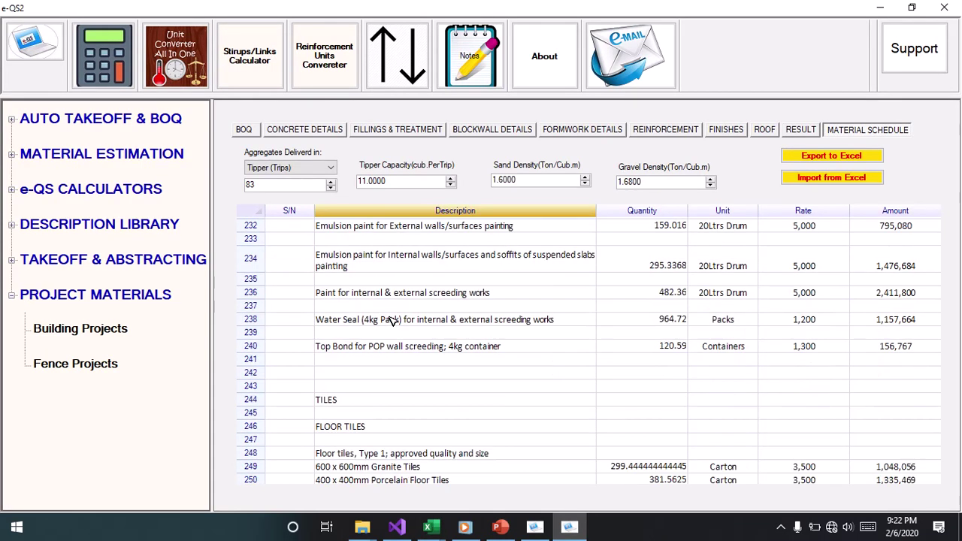
- Return to the blockwall section and examine its substructure and superstructure block types
key("Up")
key("Up")
key("Up")
key("Up")
key("Up")
key("Up")
key("Up")
key("Up")
key("Up")
key("Up")
key("Up")
key("Up")
key("Up")
key("Up")
key("Up")
key("Up")
key("Up")
key("Up")
key("Up")
key("Up")
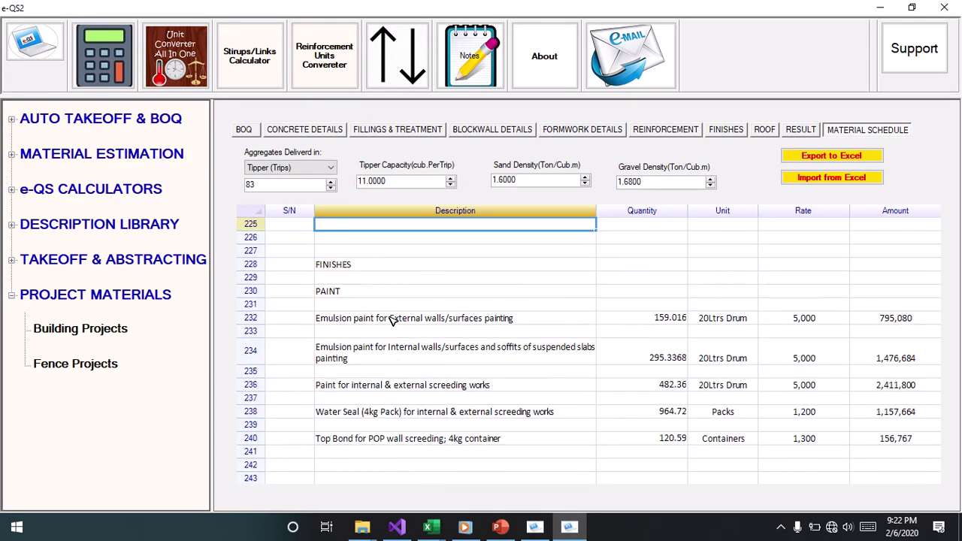
key("Up")
key("Down")
key("Down")
key("Down")
key("Down")
key("Down")
key("Down")
key("Down")
key("Down")
key("Down")
key("Down")
key("Down")
key("Down")
key("Down")
key("Down")
key("Down")
key("Down")
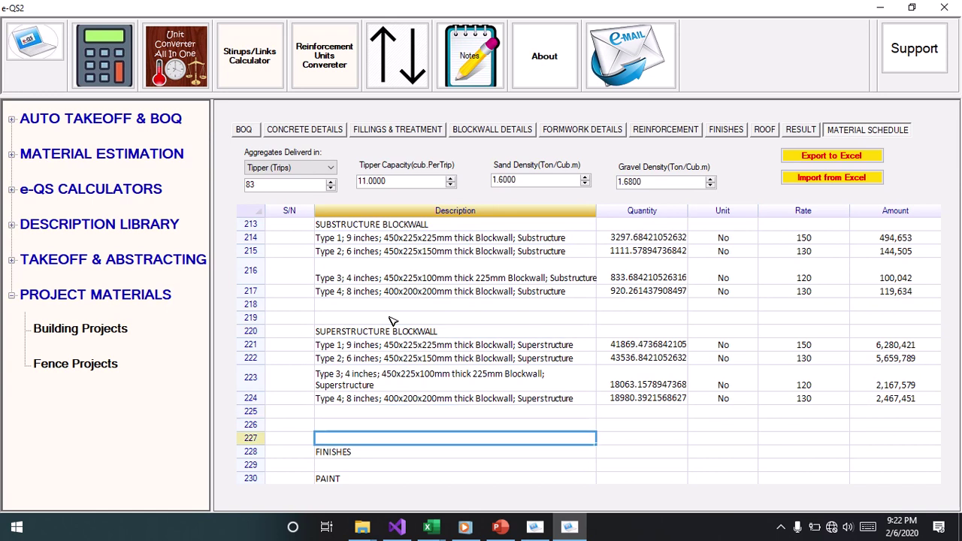
- Examine the paint, water seal and top bond entries in the finishes section
key("Down")
key("Down")
key("Down")
key("Down")
key("Down")
key("Down")
key("Down")
key("Down")
key("Down")
key("Down")
key("Down")
key("Down")
key("Down")
key("Down")
key("Down")
key("Down")
key("Down")
key("Down")
key("Down")
key("Down")
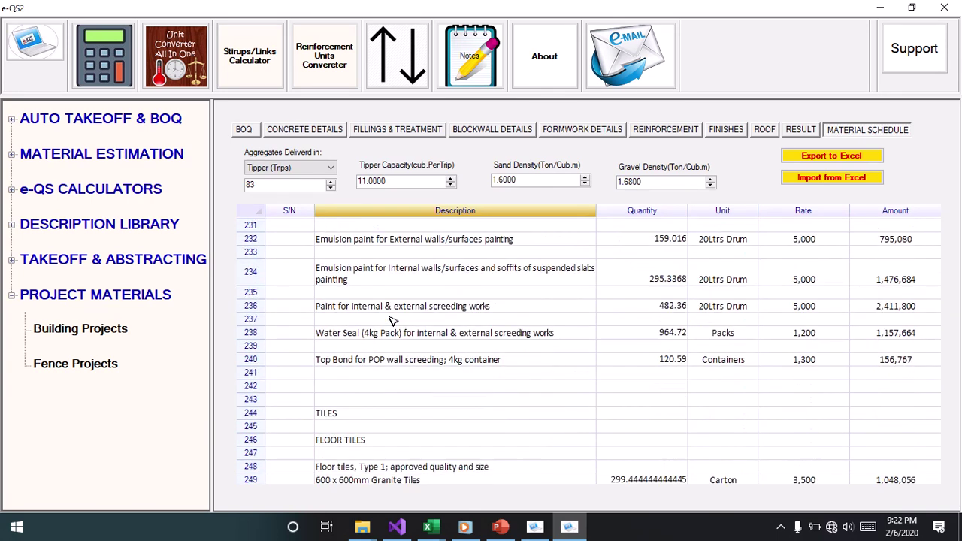
- Examine the floor, staircase and wall tile entries in the material schedule
key("Down")
key("Down")
key("Down")
key("Down")
key("Down")
key("Down")
key("Down")
key("Down")
key("Down")
key("Down")
key("Down")
key("Down")
key("Down")
key("Down")
key("Down")
key("Down")
key("Down")
key("Down")
key("Down")
key("Down")
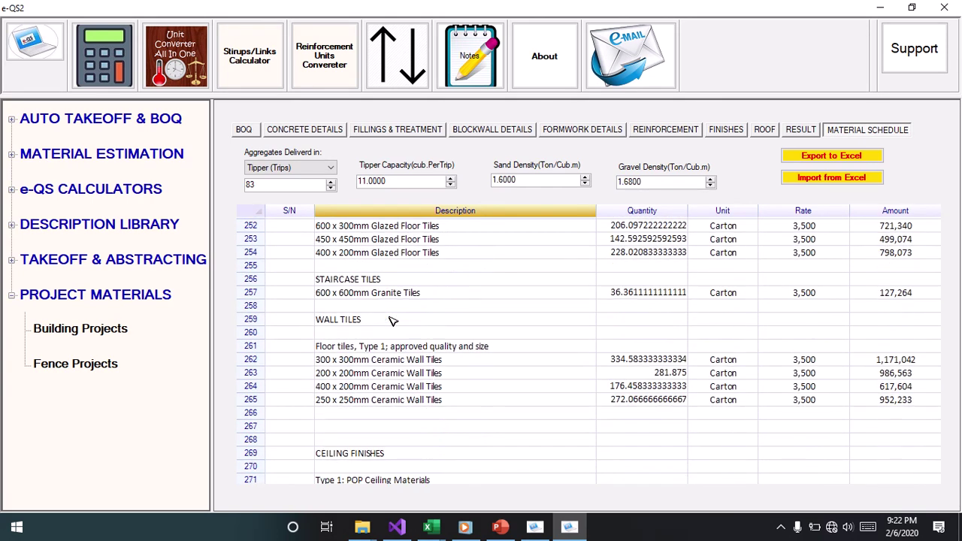
- Examine the ceiling, roof covering and waterproofing entries down to the total material cost in row 297
key("Down")
key("Down")
key("Down")
key("Down")
key("Down")
key("Down")
key("Down")
key("Down")
key("Down")
key("Down")
key("Down")
key("Down")
key("Down")
key("Down")
key("Down")
key("Down")
key("Down")
key("Down")
key("Down")
key("Down")
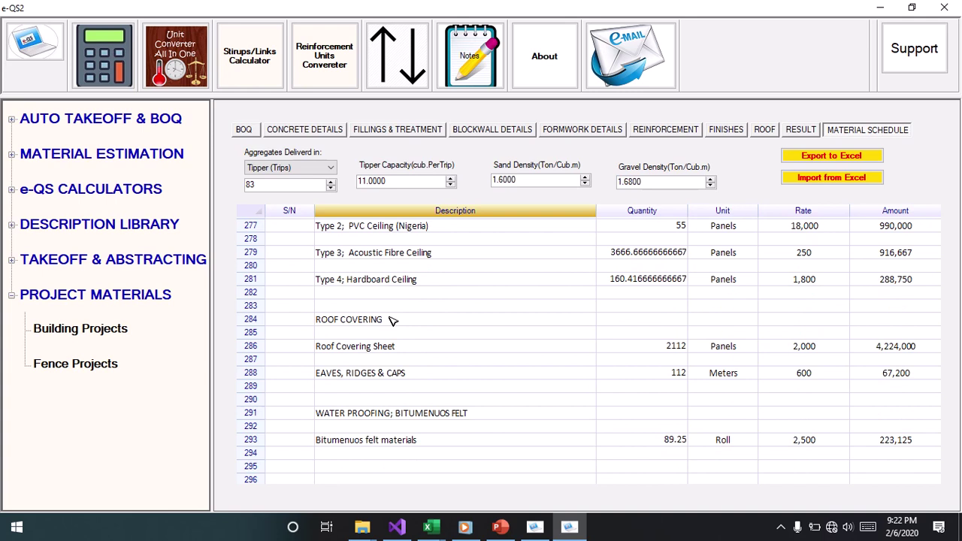
key("Down")
key("Down")
key("Down")
key("Down")
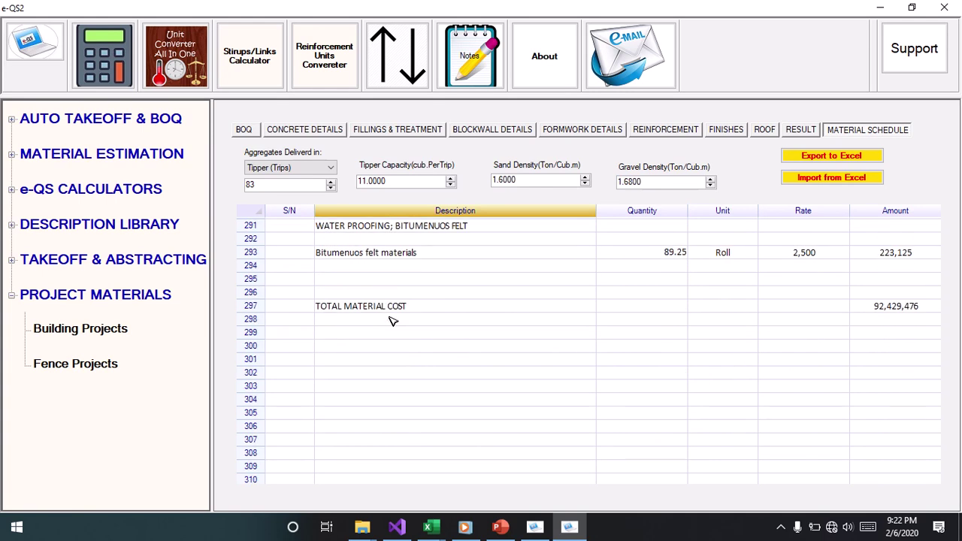
left_click(250, 306)
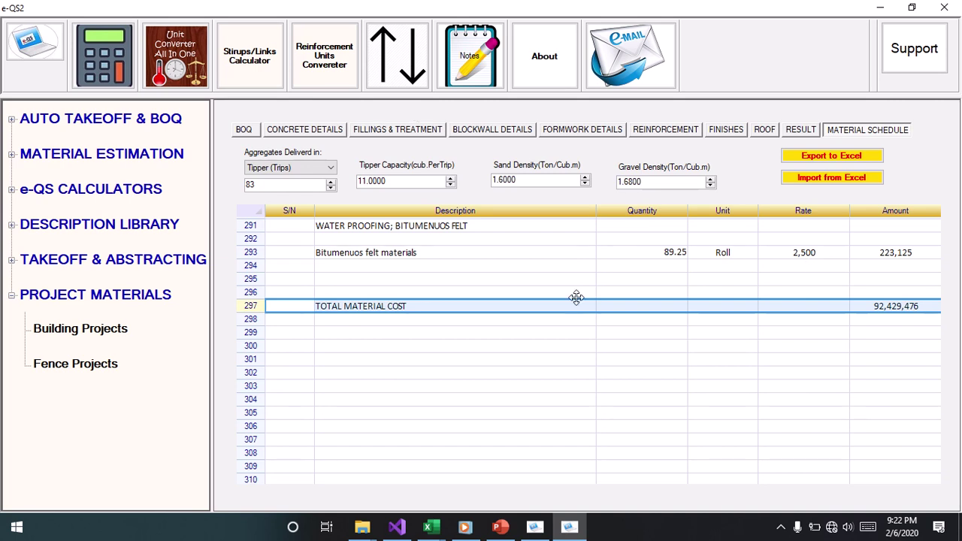
left_click(723, 292)
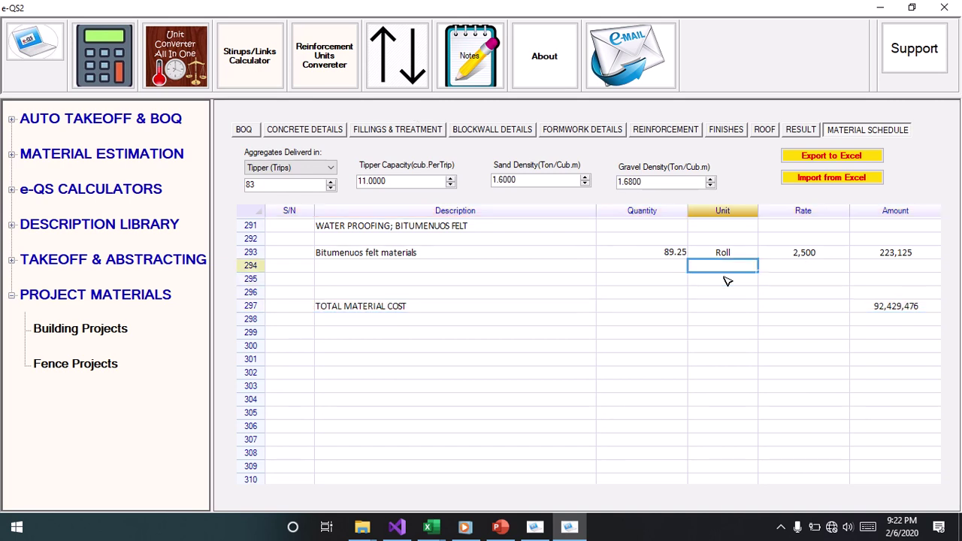
- Return from the bituminous felt entry to the ceiling materials and re-examine the hardboard ceiling entry
key("Up")
key("Up")
key("Up")
key("Up")
key("Up")
key("Up")
key("Up")
key("Up")
key("Up")
key("Up")
key("Up")
key("Up")
key("Up")
key("Up")
key("Up")
key("Up")
key("Up")
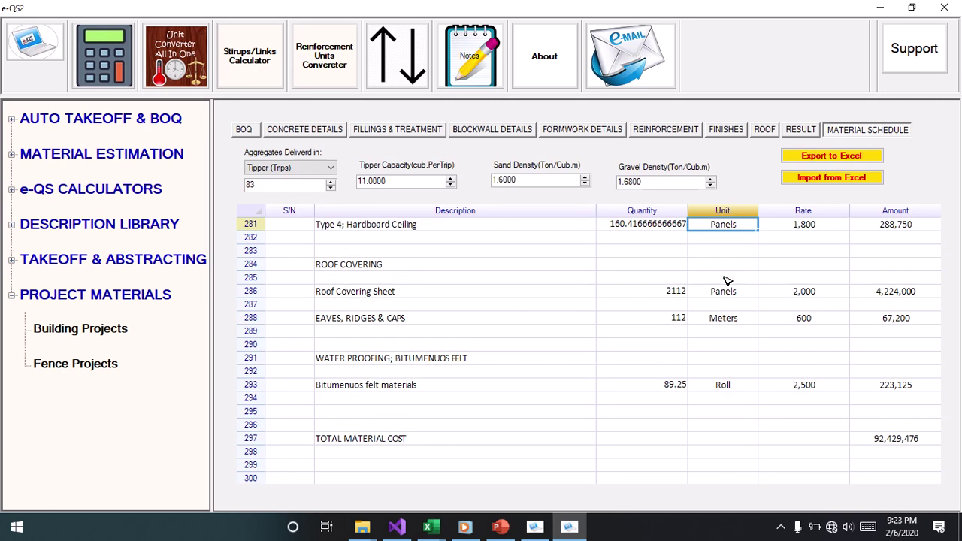
- Examine the roof covering sheet, eaves, ridges and caps entries again, down to the waterproofing section
key("Down")
key("Down")
key("Down")
key("Down")
key("Down")
key("Down")
key("Down")
key("Down")
key("Down")
key("Down")
key("Down")
key("Down")
key("Down")
key("Down")
key("Down")
key("Down")
key("Down")
key("Down")
key("Down")
key("Down")
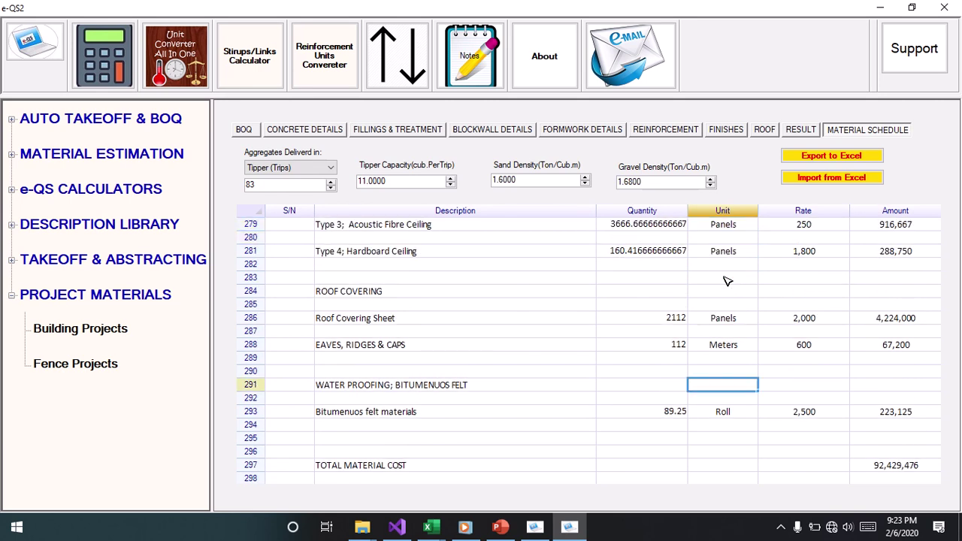